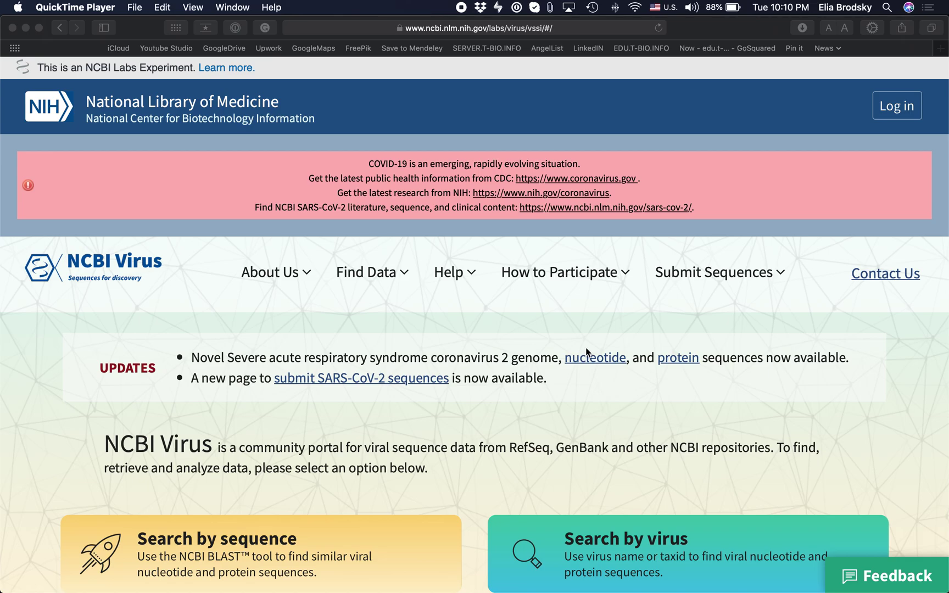
Search NCBI Virus by virus name for 'coronavirus' and pick SARS-CoV-2 from the suggestions.
scroll(586, 351, "down", 3)
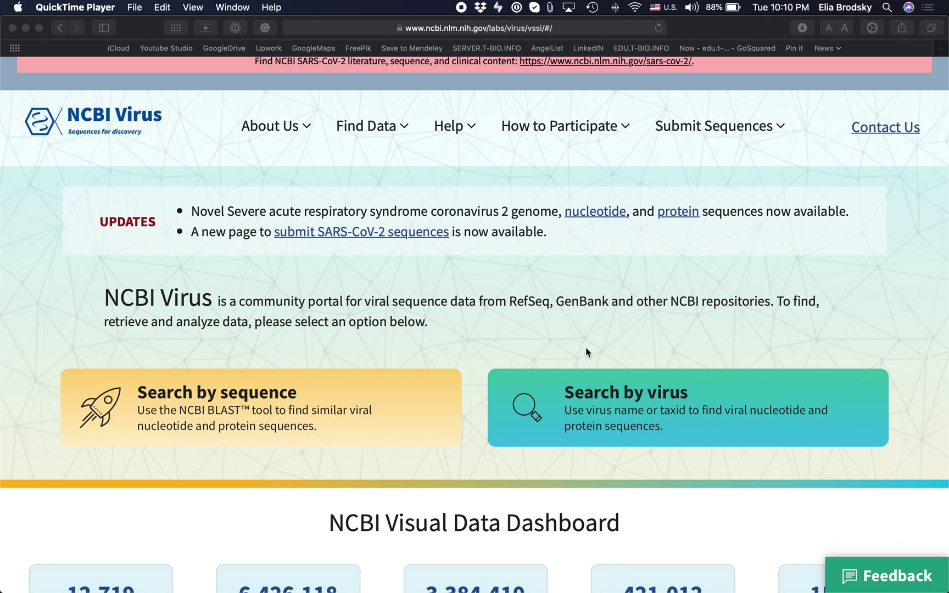
left_click(642, 396)
left_click(630, 395)
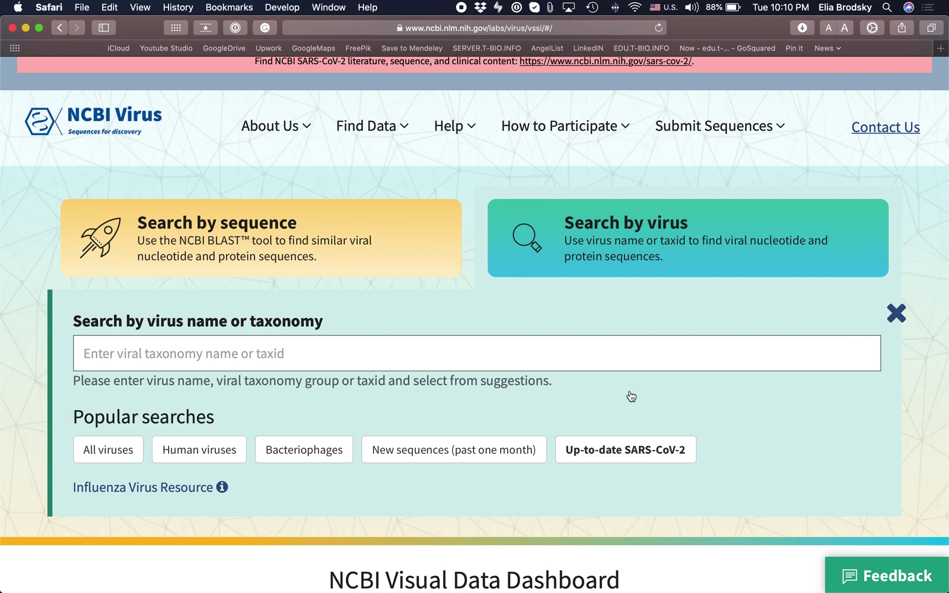
left_click(284, 353)
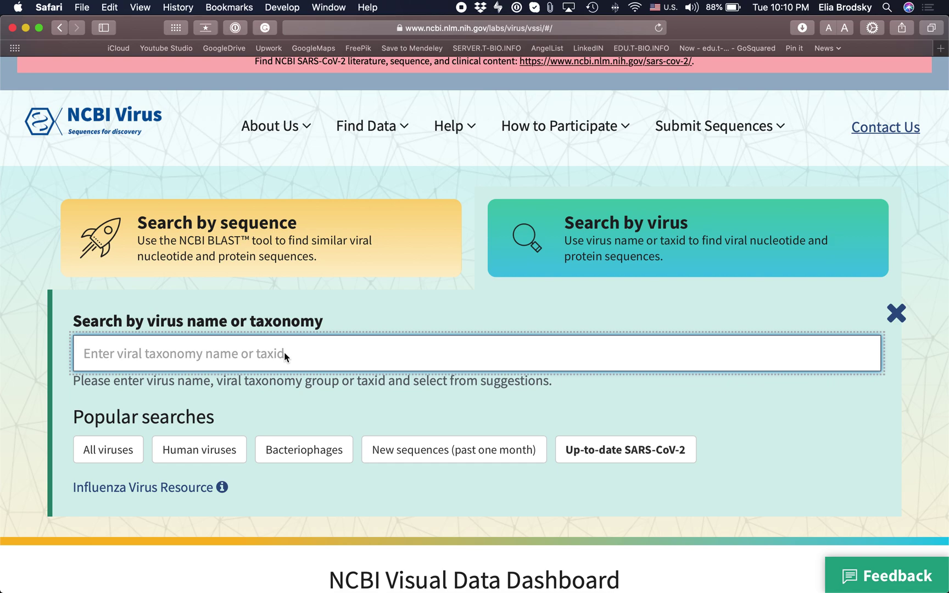
type("coronavirus")
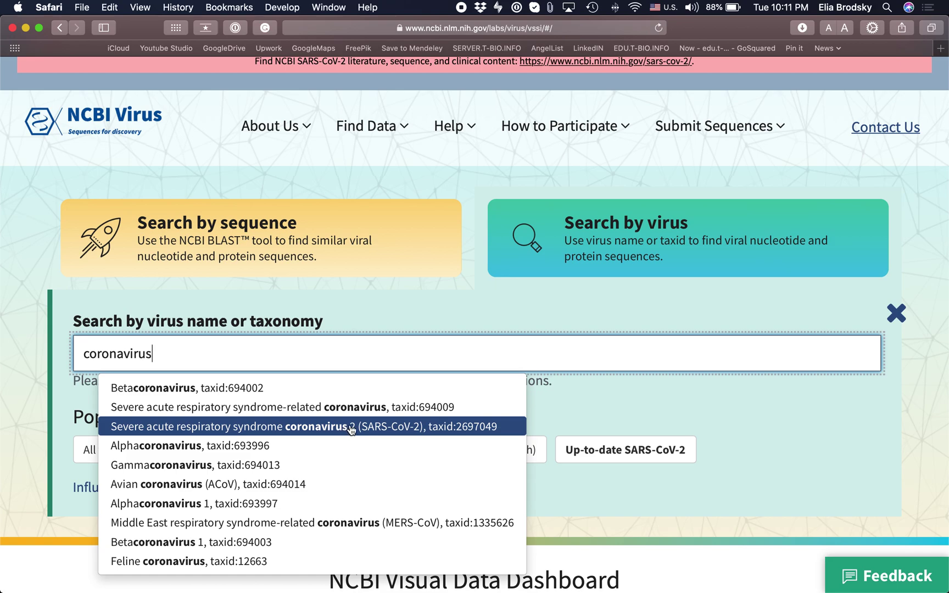
left_click(401, 430)
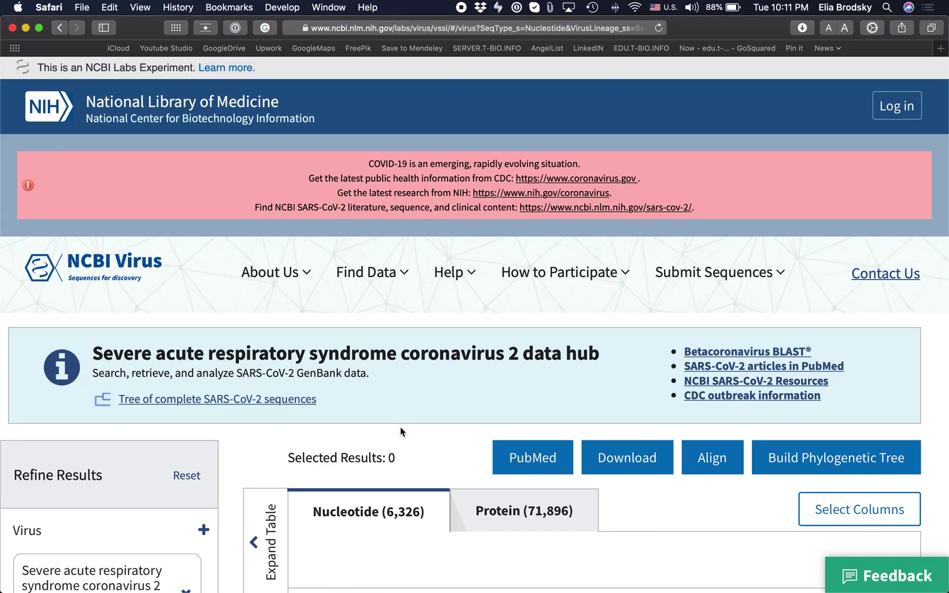
Browse the 6,326 SARS-CoV-2 nucleotide results and expand the Nucleotide Completeness filter.
scroll(401, 431, "down", 5)
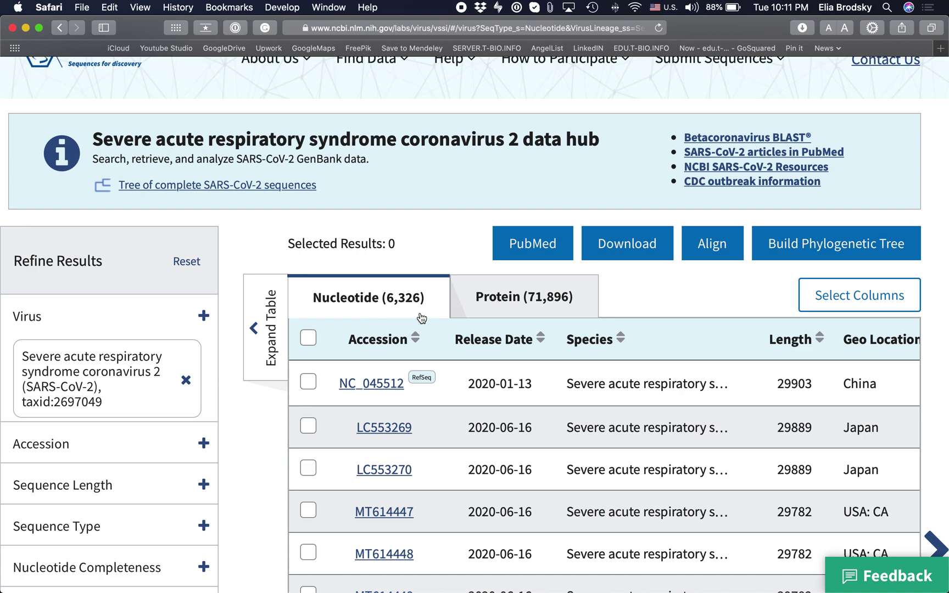
scroll(421, 318, "down", 2)
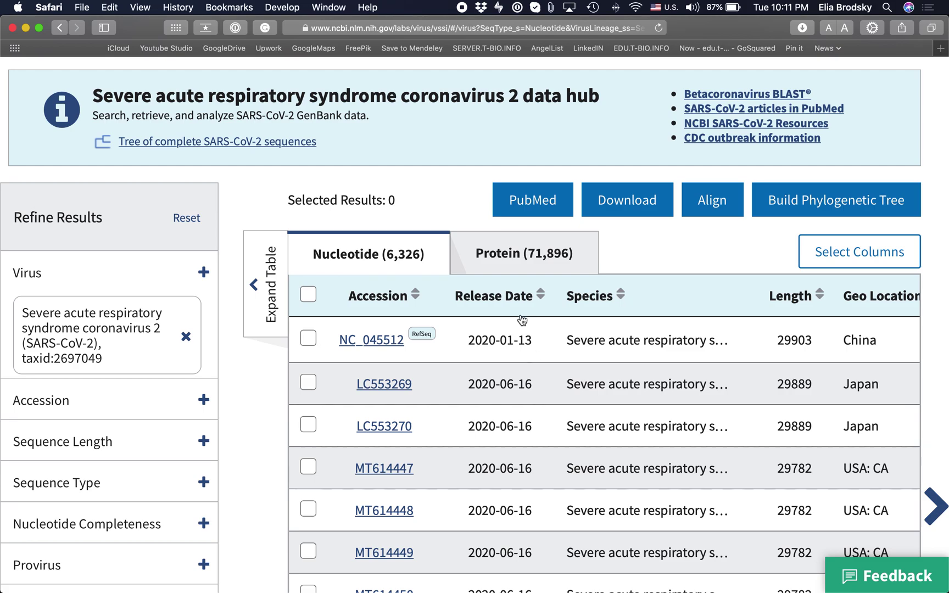
scroll(503, 383, "right", 10)
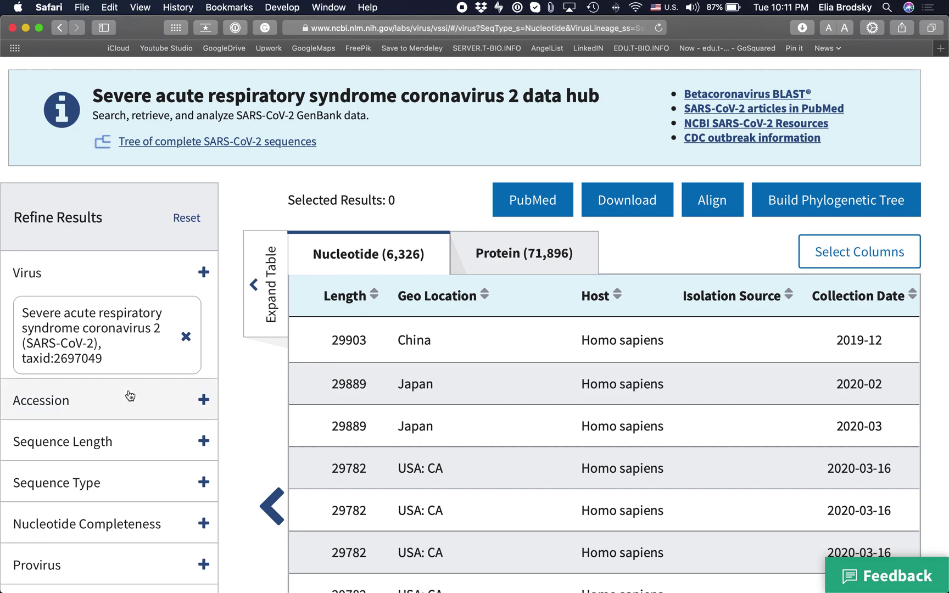
scroll(129, 395, "down", 2)
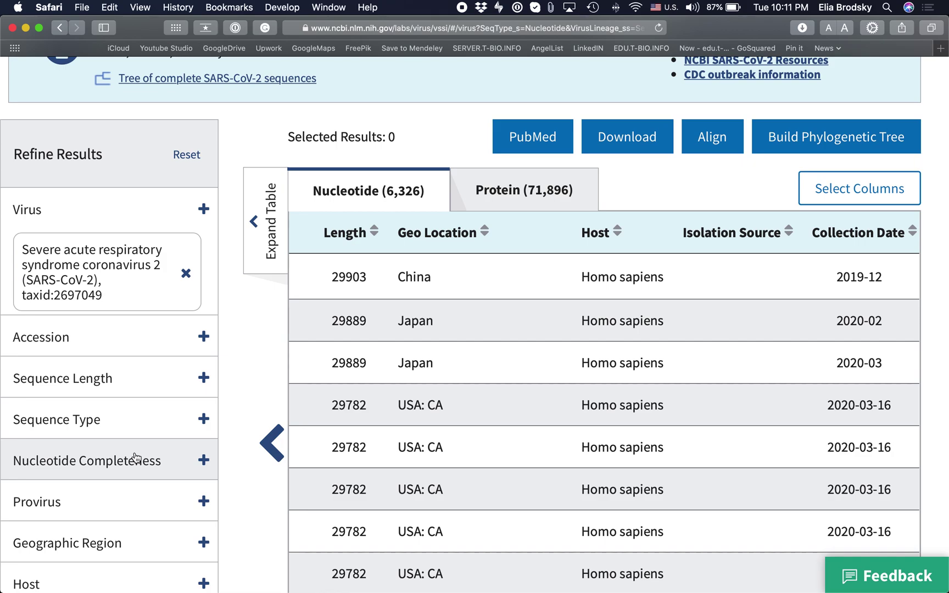
left_click(202, 460)
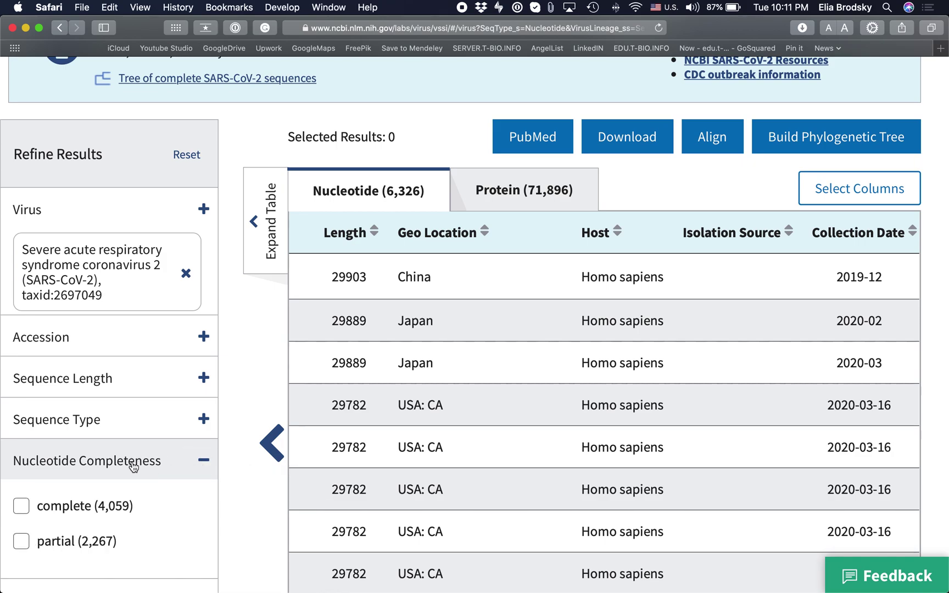
Filter to complete genomes only, leaving 4,059 records; Sequence Length stays collapsed.
scroll(132, 466, "down", 2)
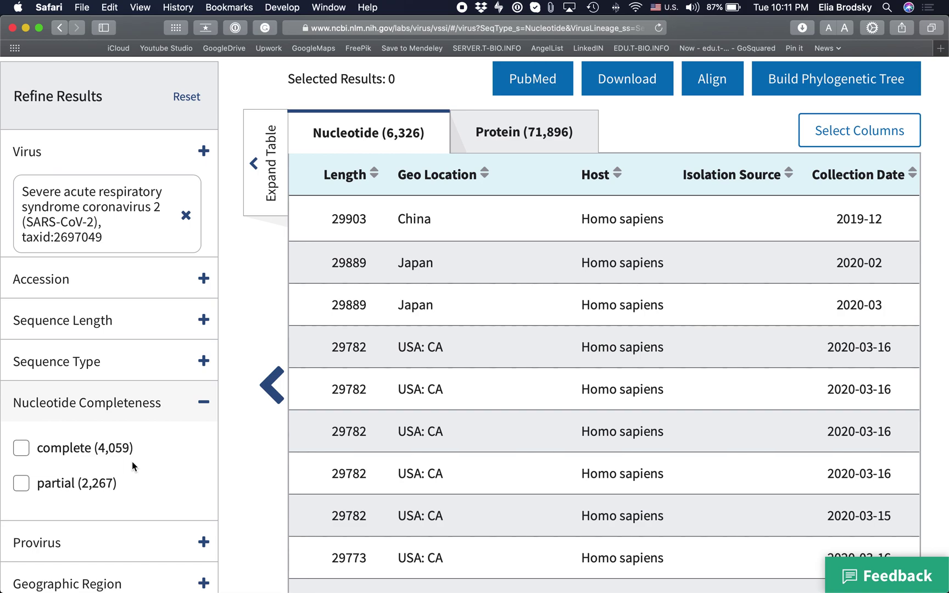
left_click(21, 448)
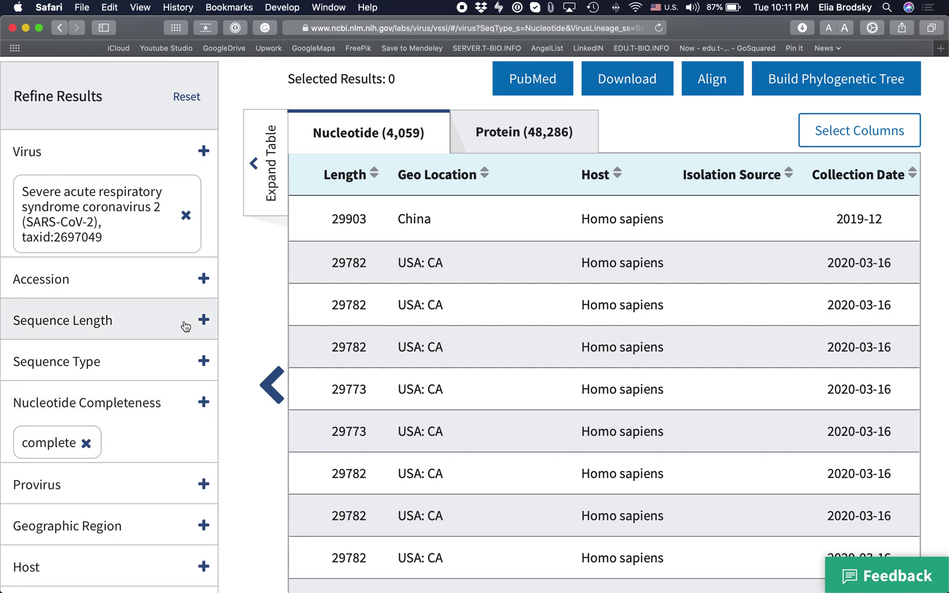
left_click(204, 320)
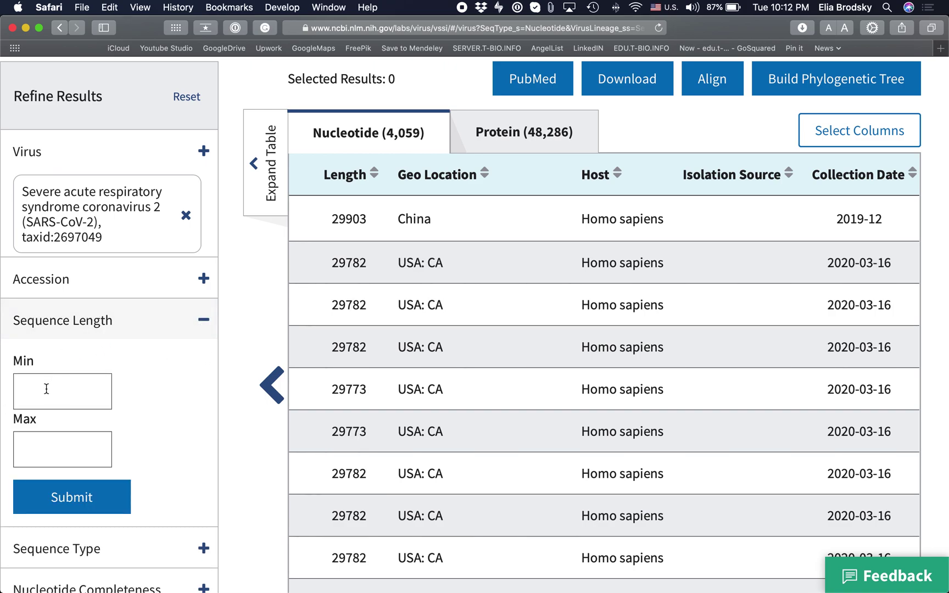
left_click(202, 321)
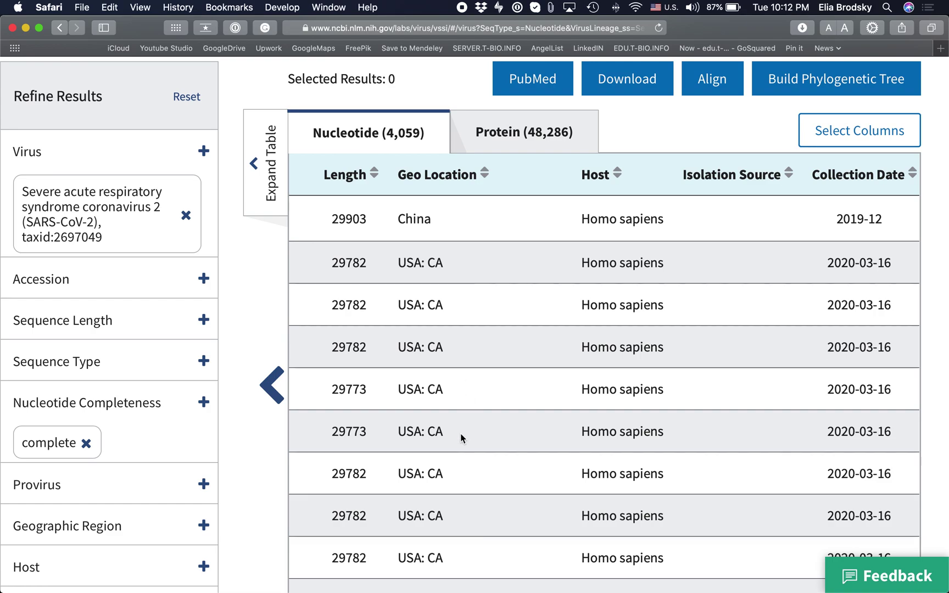
Filter by Geographic Region to USA under North America, leaving 2,804 nucleotide records.
scroll(170, 385, "down", 4)
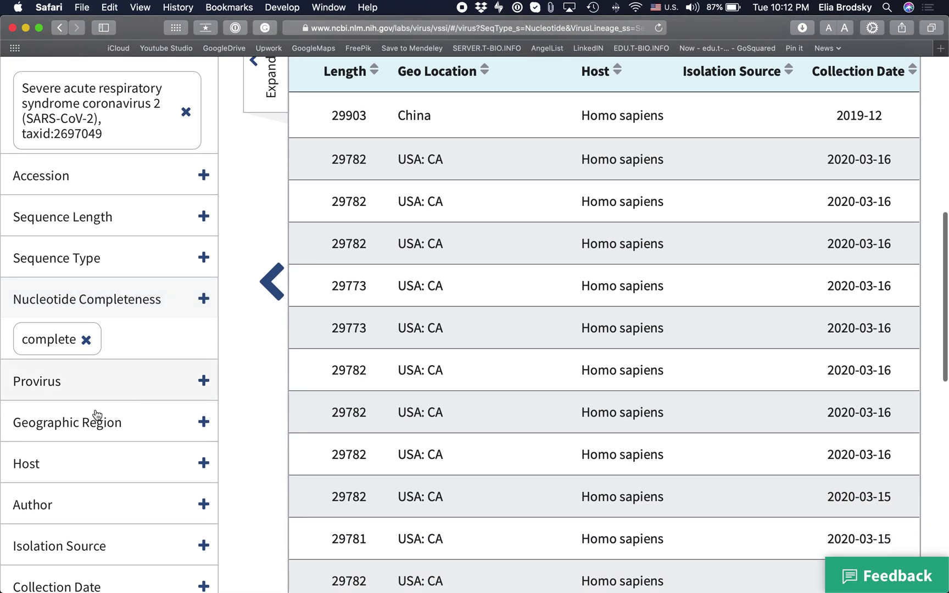
left_click(202, 422)
scroll(58, 457, "down", 3)
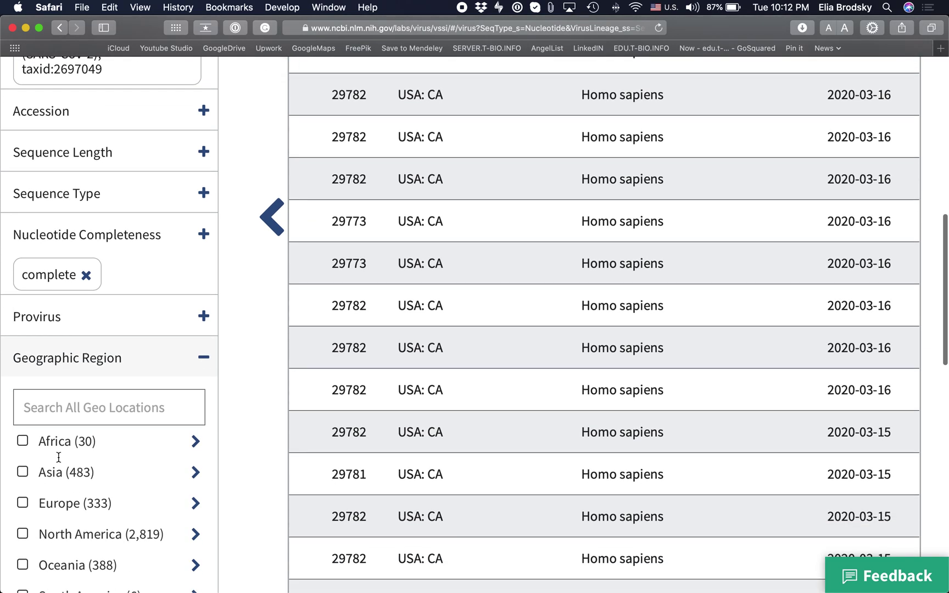
scroll(49, 440, "down", 2)
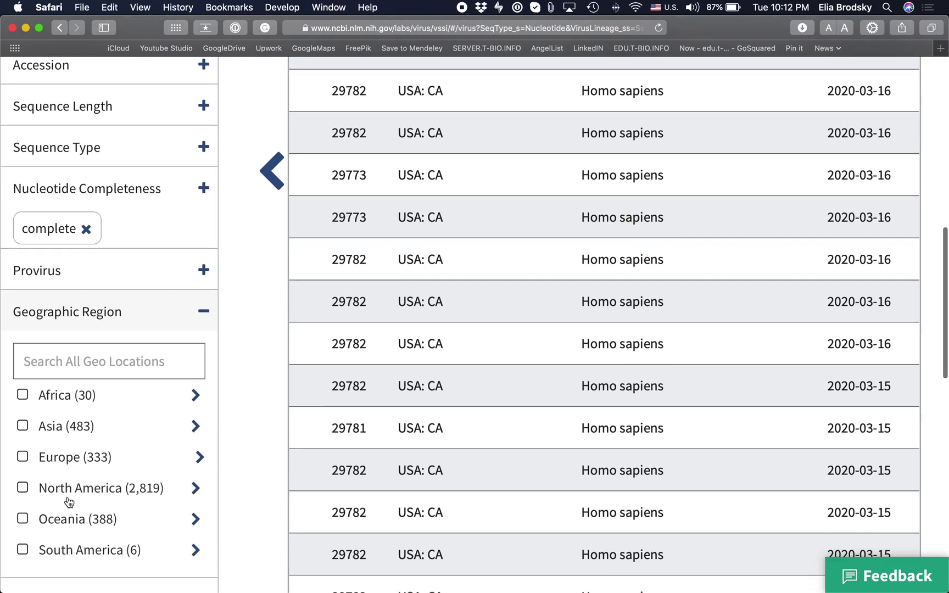
left_click(200, 488)
scroll(315, 466, "down", 2)
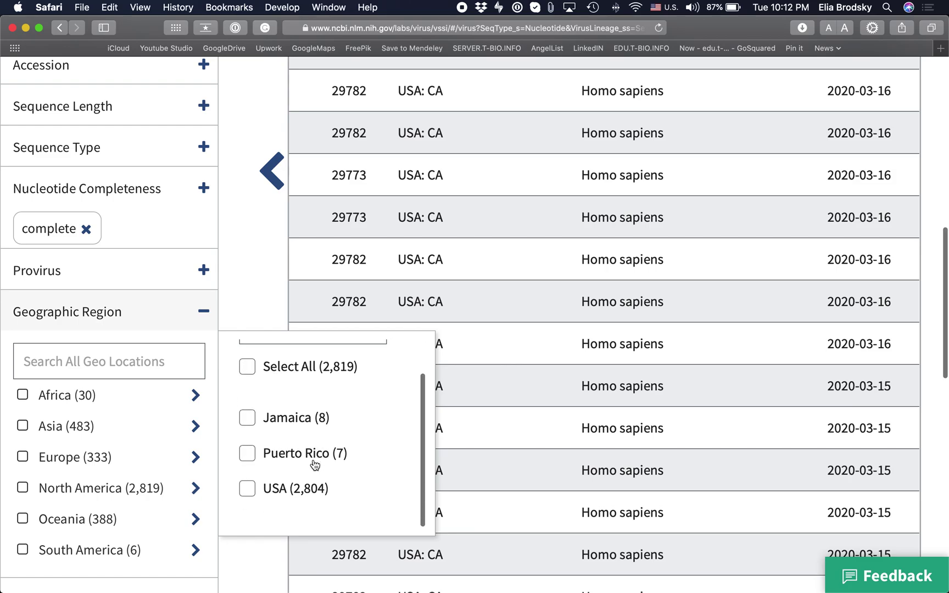
left_click(246, 494)
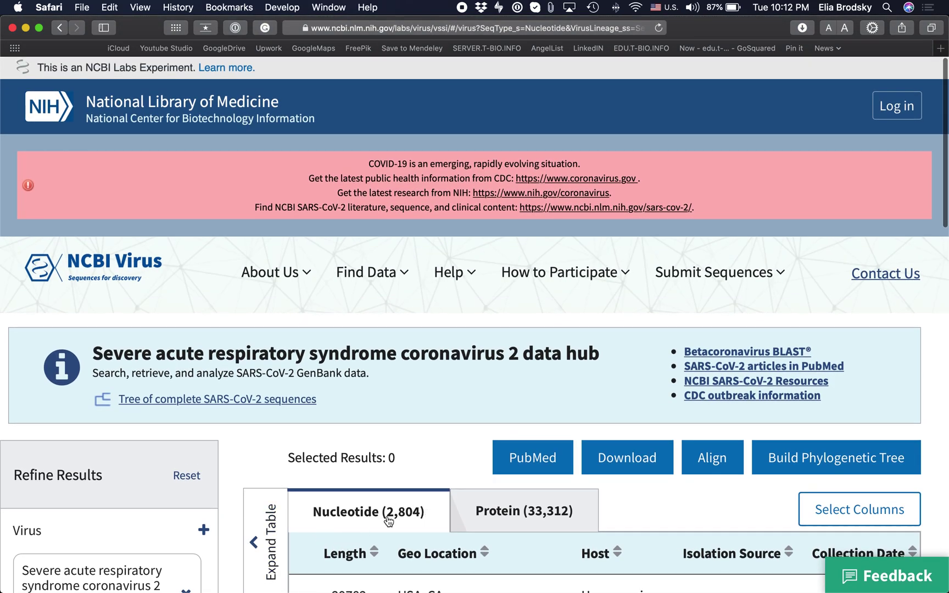
scroll(269, 470, "down", 3)
scroll(270, 469, "down", 1)
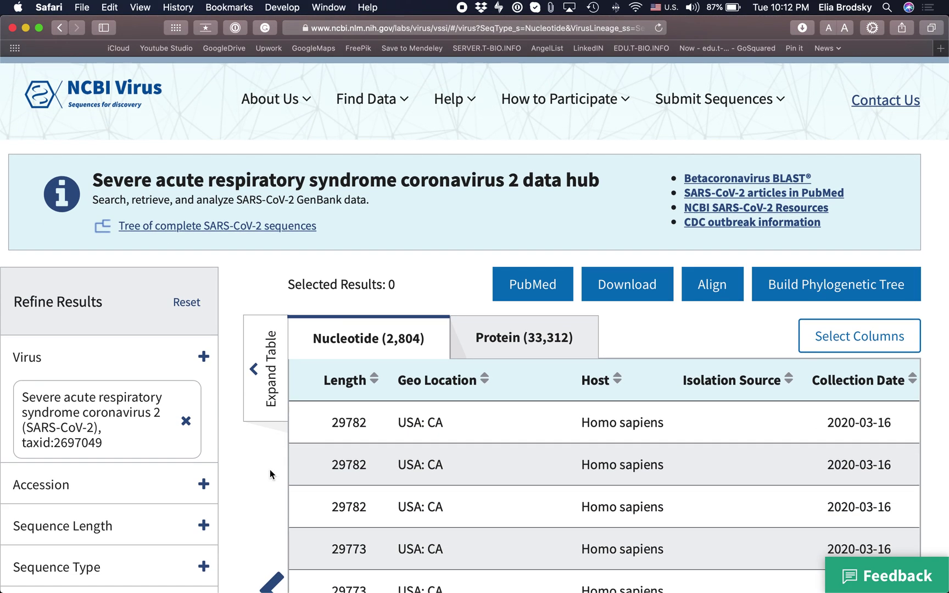
scroll(430, 487, "right", 1)
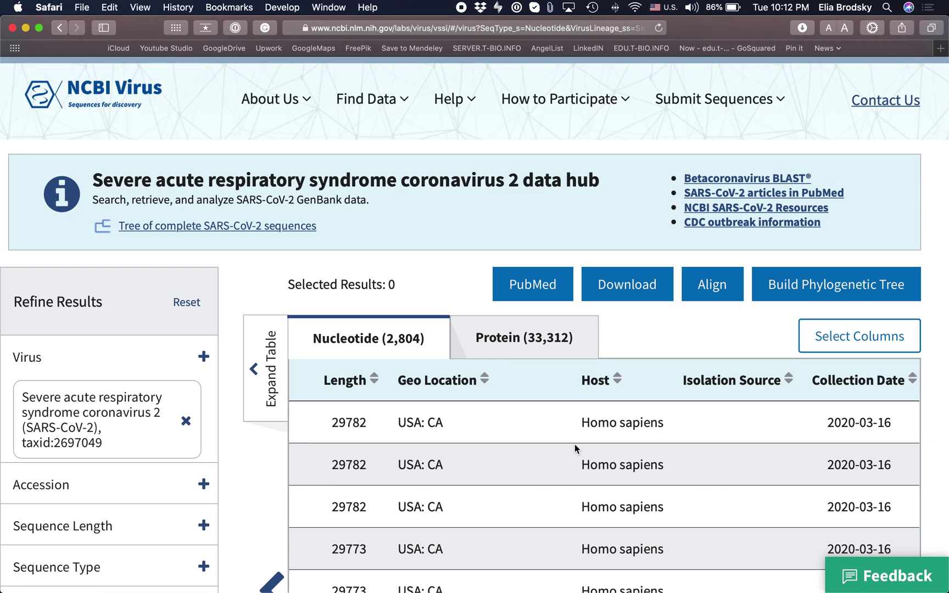
Open the details of accession MT614450, a complete 29,782-base USA genome.
scroll(577, 444, "left", 5)
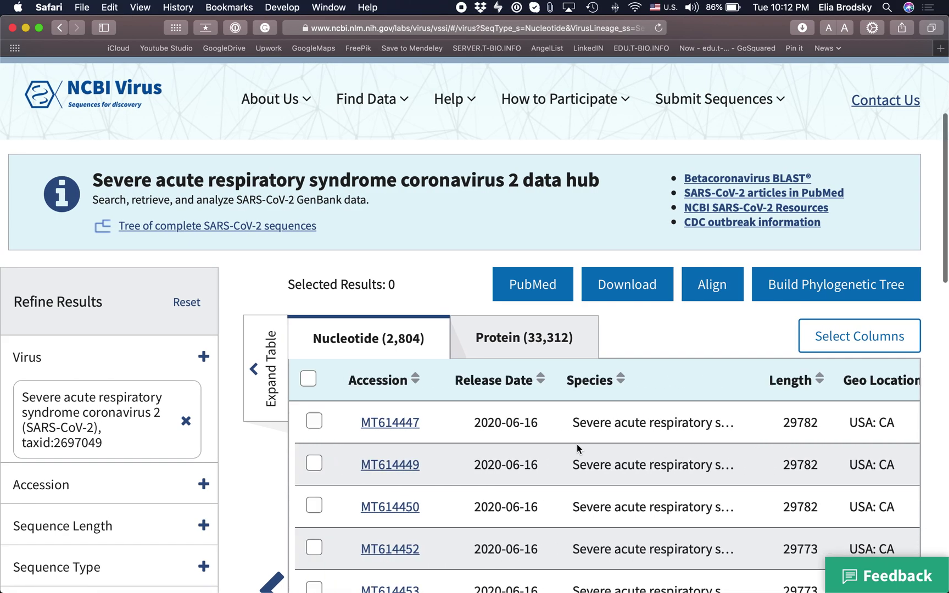
scroll(467, 433, "down", 2)
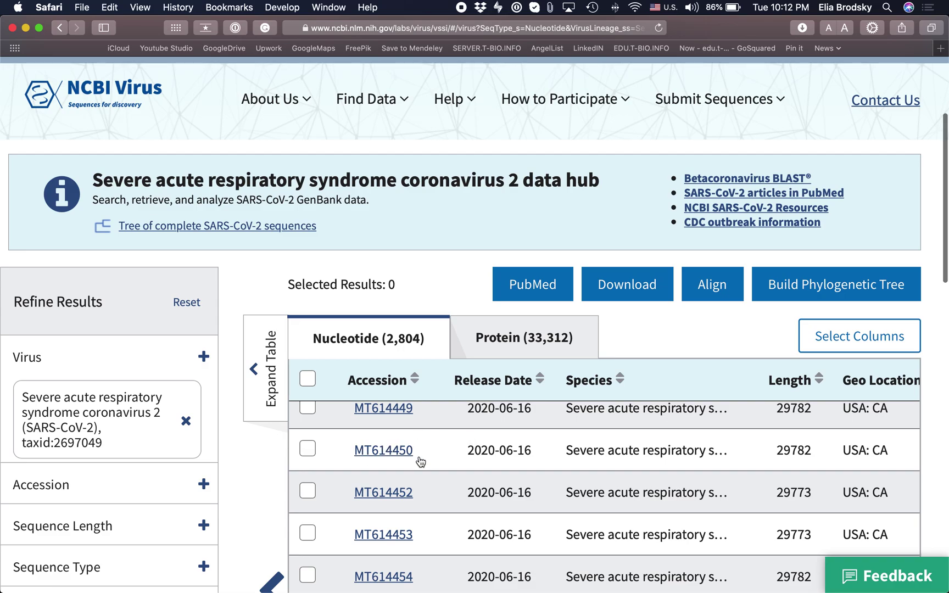
left_click(394, 451)
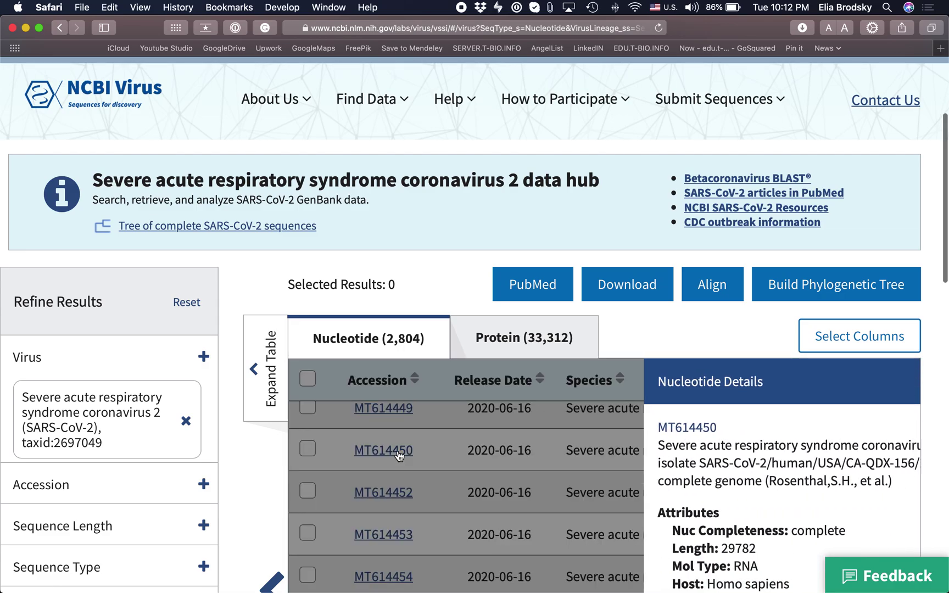
scroll(666, 306, "down", 5)
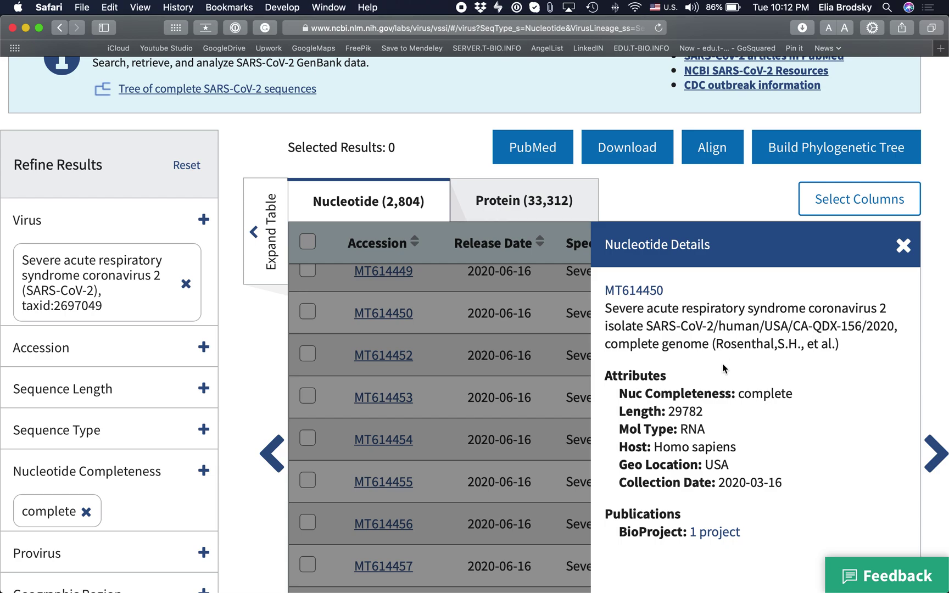
scroll(722, 364, "down", 5)
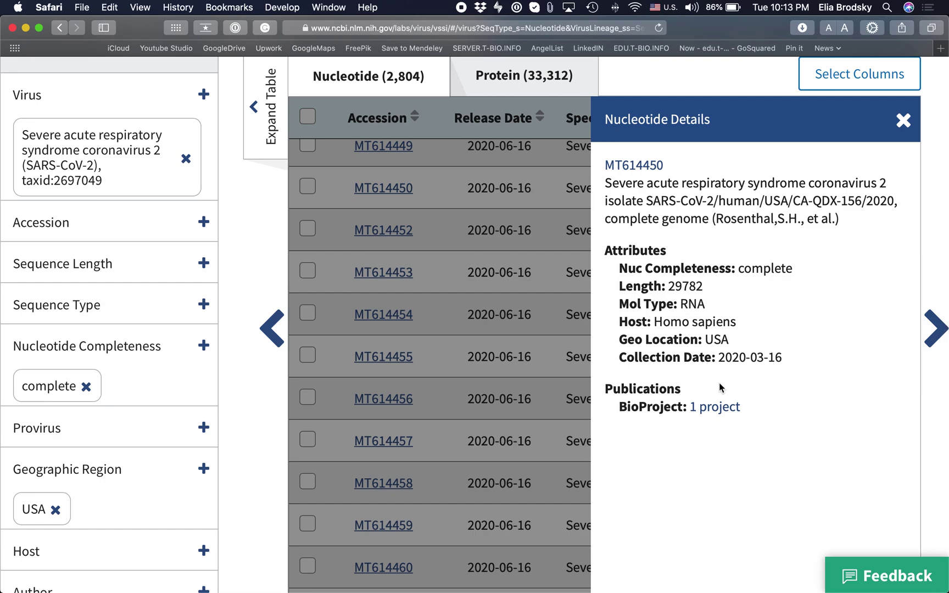
Review BioProject PRJNA631061, then return to NCBI Virus and close the MT614450 details.
left_click(712, 409)
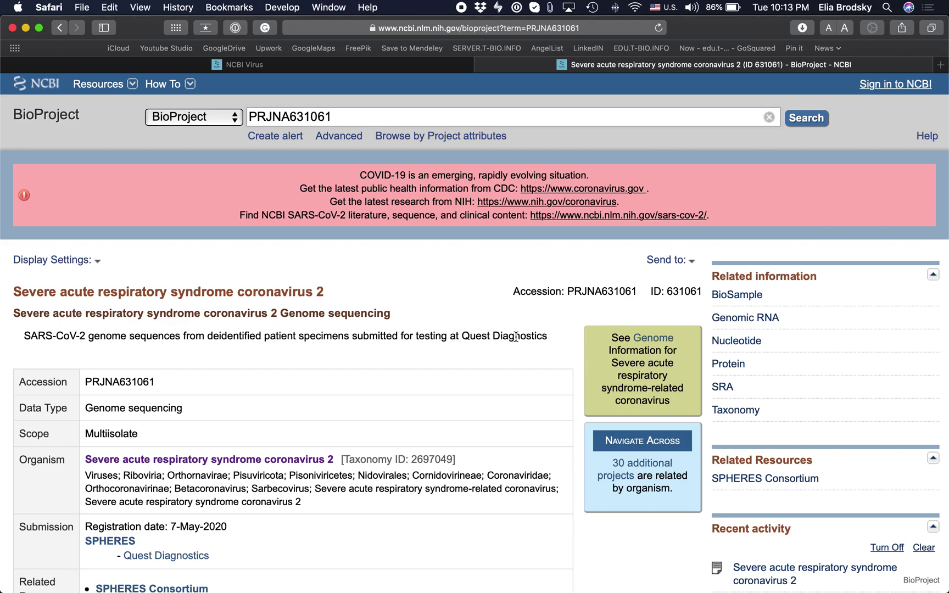
left_click(406, 64)
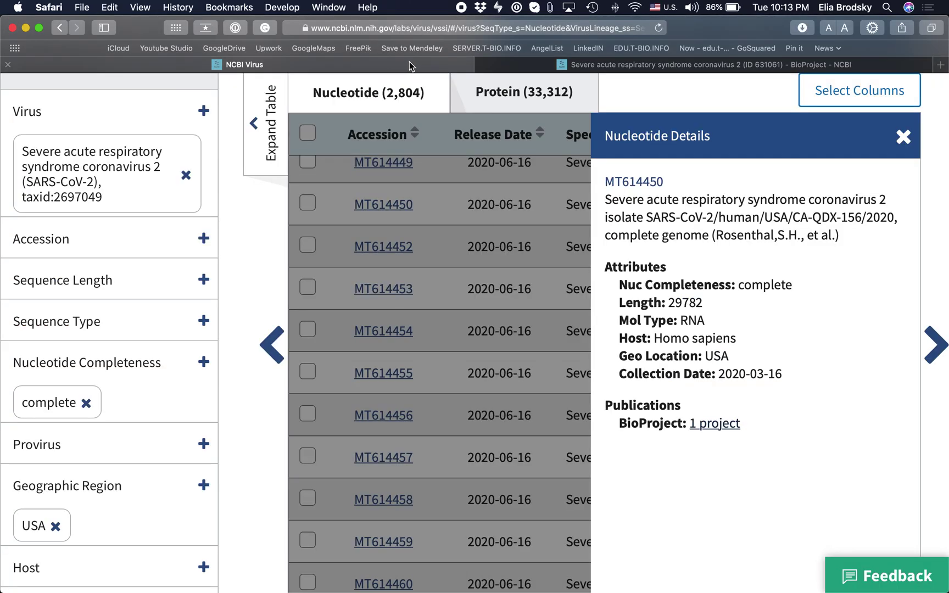
left_click(903, 136)
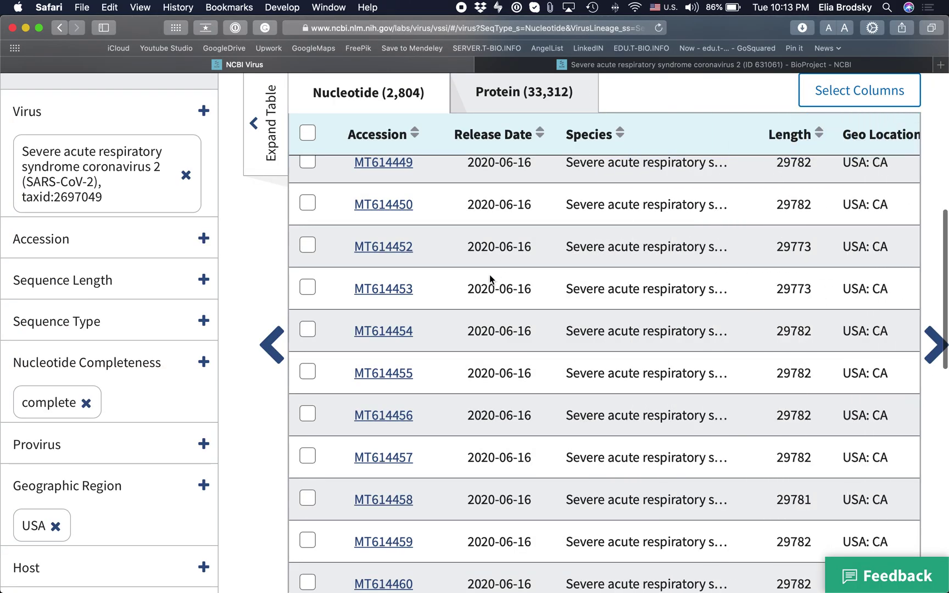
Select records MT614447, MT614449, MT614450, MT614494, MT614495 and MT614496.
scroll(490, 275, "up", 2)
scroll(489, 274, "up", 1)
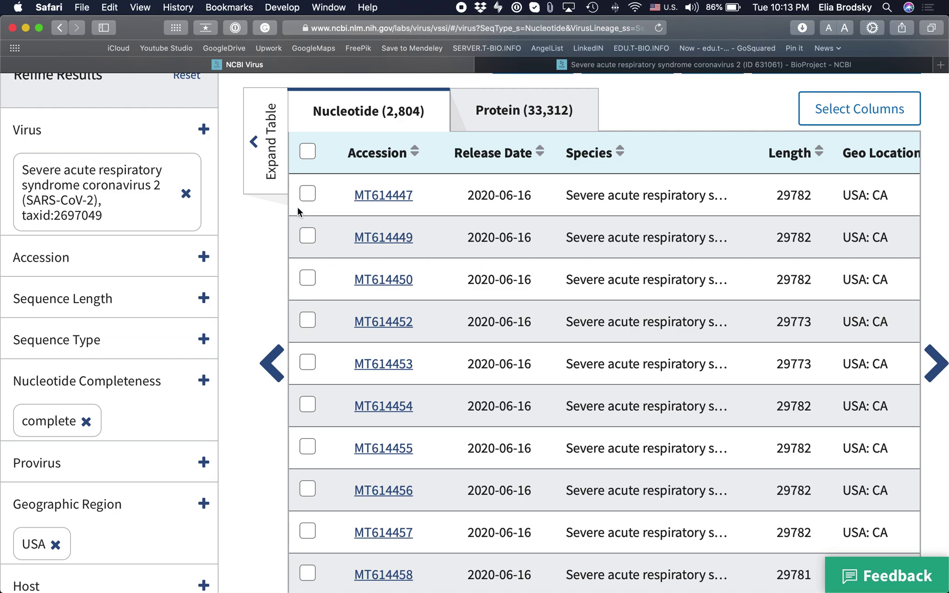
left_click(307, 194)
left_click(307, 235)
left_click(308, 278)
scroll(385, 302, "down", 2)
scroll(384, 301, "down", 15)
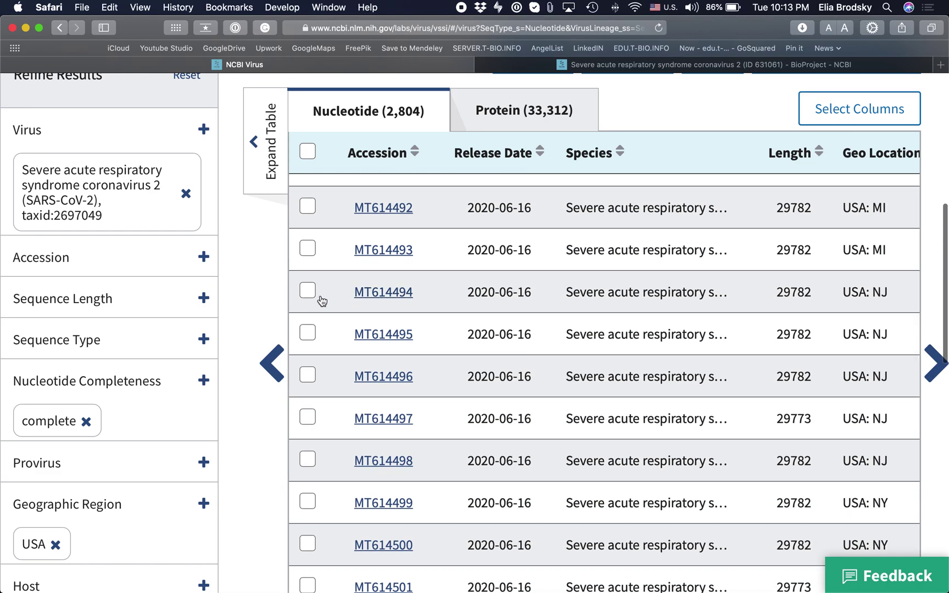
left_click(307, 333)
left_click(308, 291)
left_click(308, 249)
left_click(308, 249)
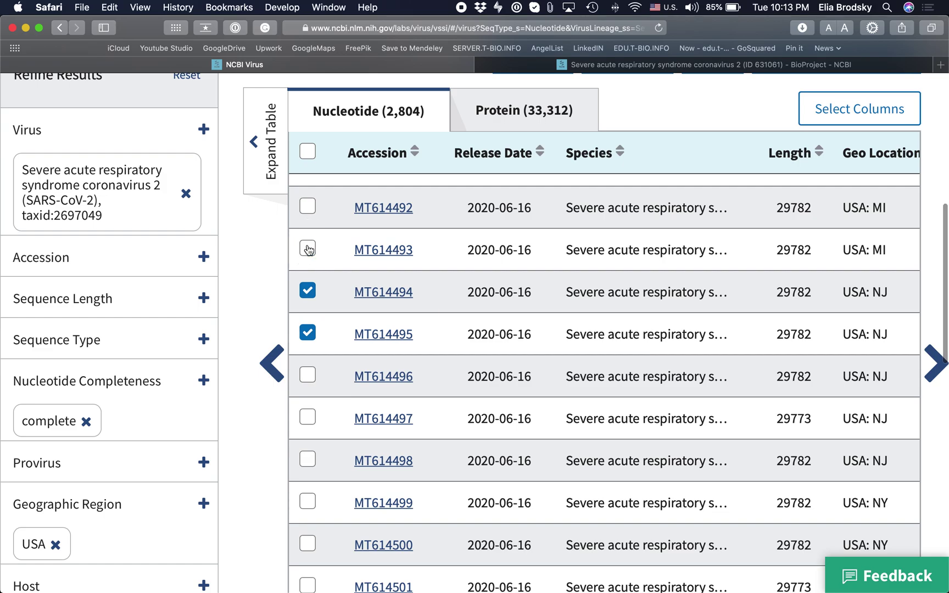
left_click(308, 376)
Also select MT614510, MT614512, MT614513 and MT365025–MT365027.
scroll(432, 374, "down", 5)
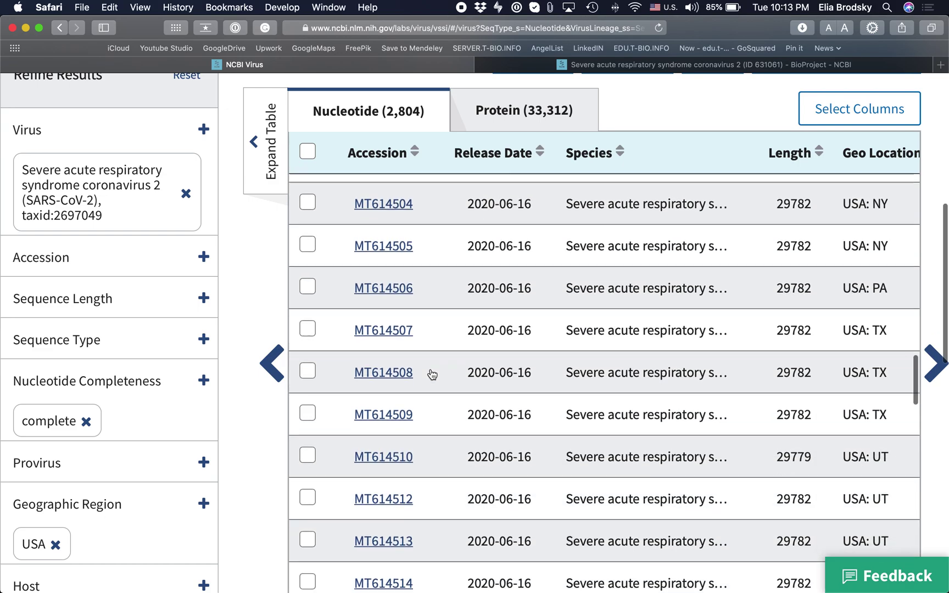
scroll(432, 375, "down", 5)
scroll(432, 375, "up", 3)
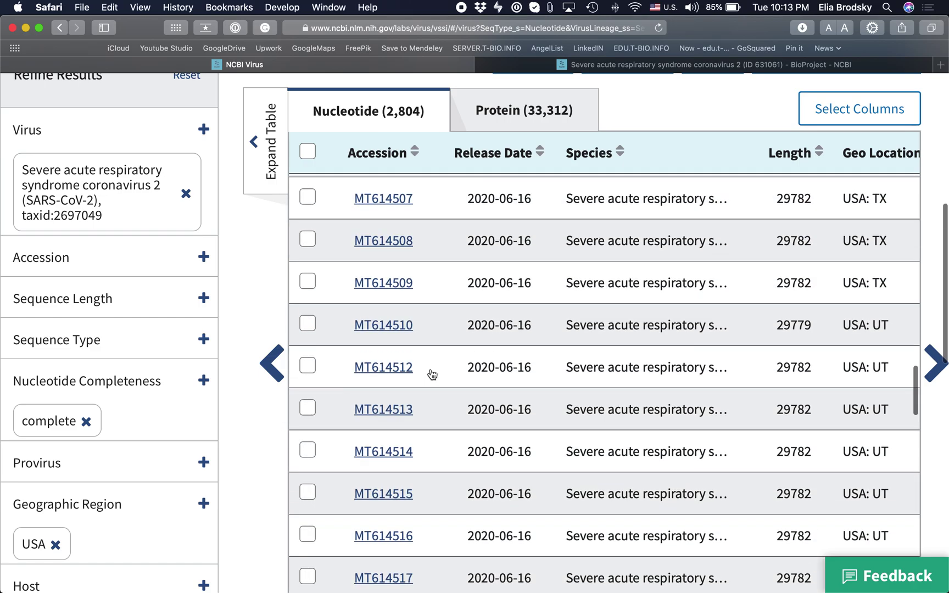
left_click(307, 325)
left_click(308, 366)
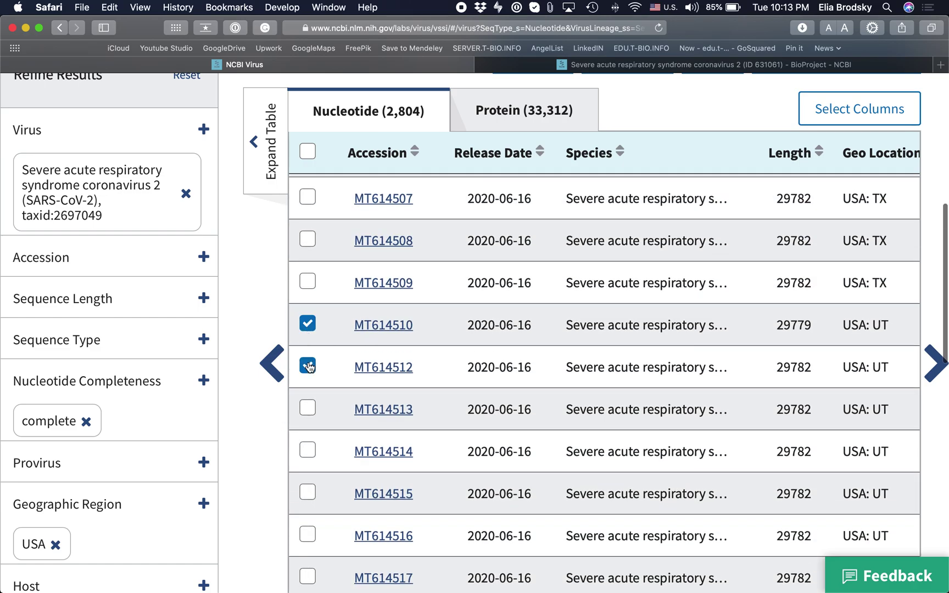
left_click(307, 409)
scroll(439, 426, "down", 10)
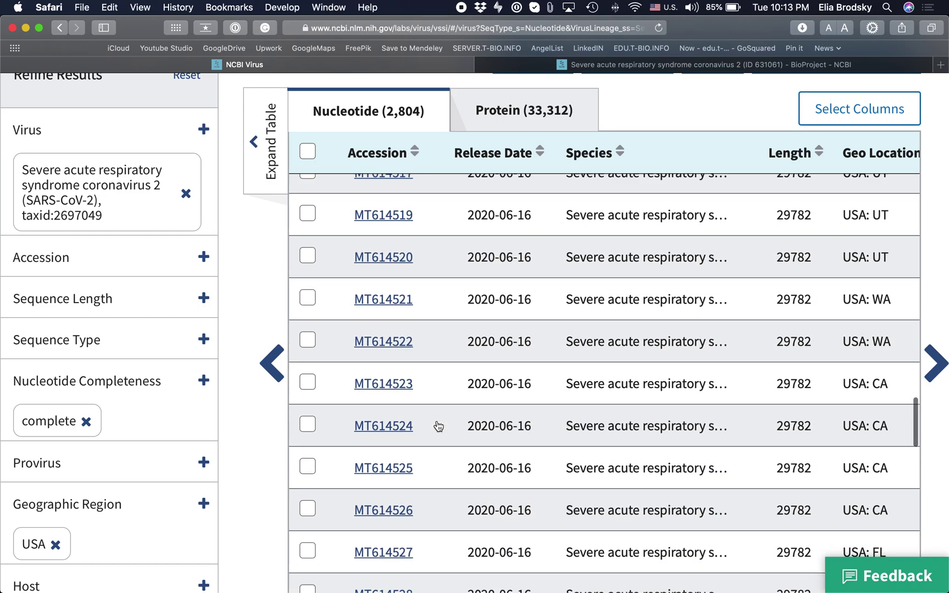
scroll(439, 426, "down", 10)
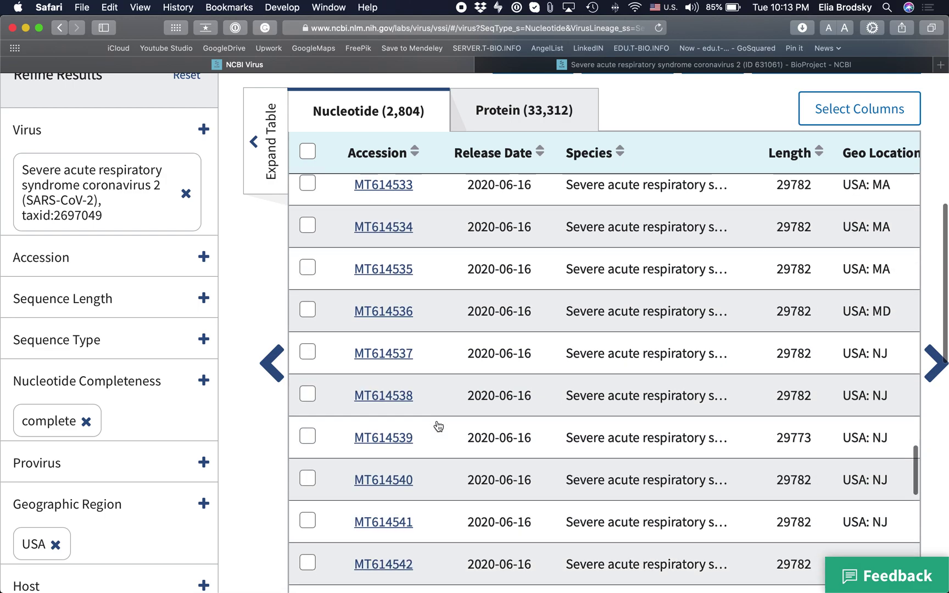
scroll(439, 426, "down", 13)
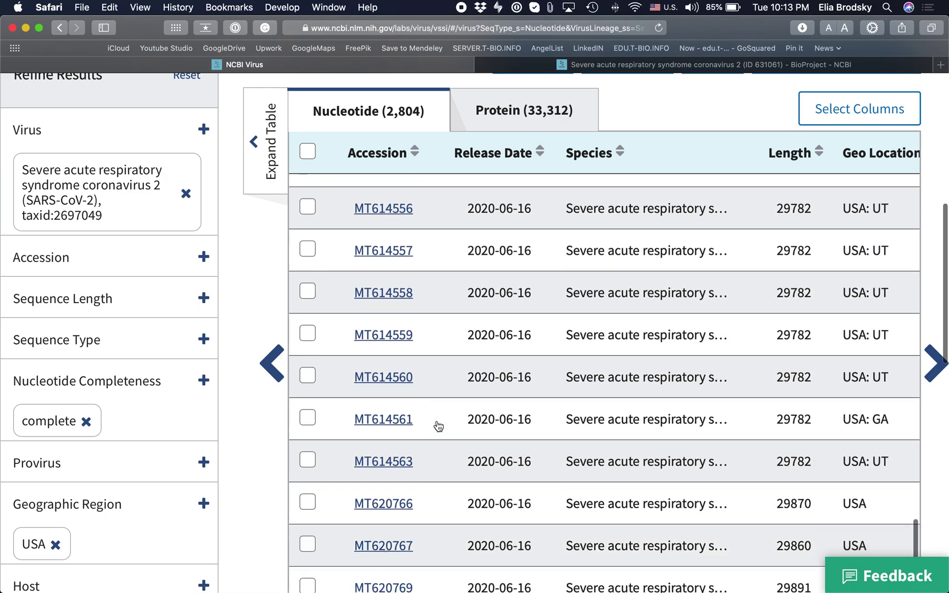
scroll(438, 426, "down", 5)
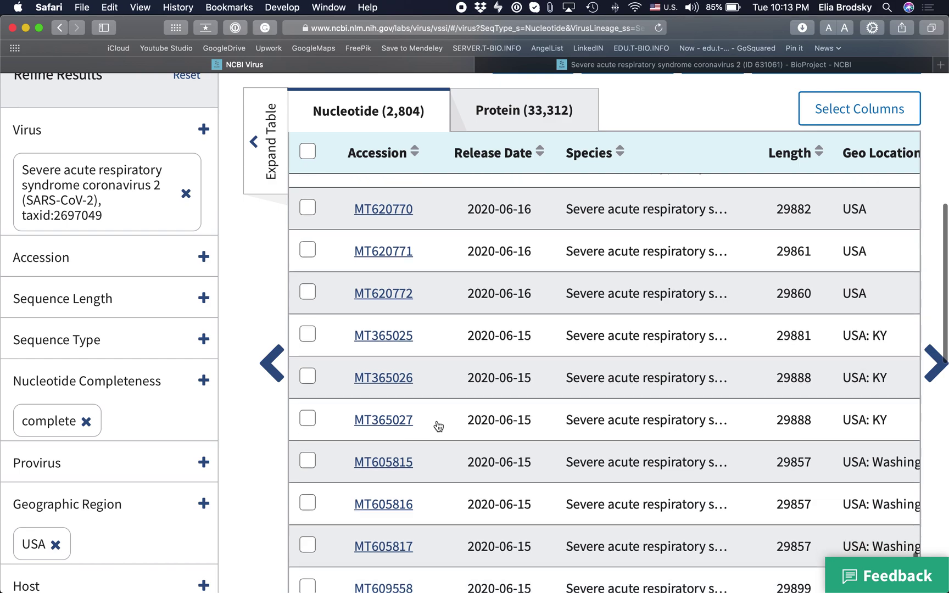
left_click(306, 375)
left_click(307, 417)
left_click(306, 331)
Check the selection and open the Download dialog for the 12 selected records.
scroll(414, 379, "down", 8)
scroll(415, 381, "down", 20)
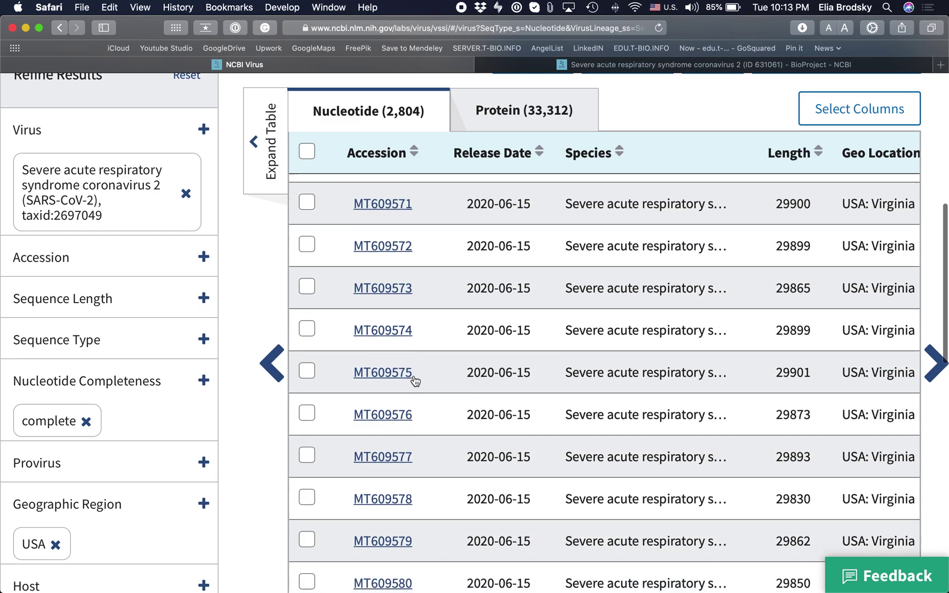
scroll(414, 377, "down", 15)
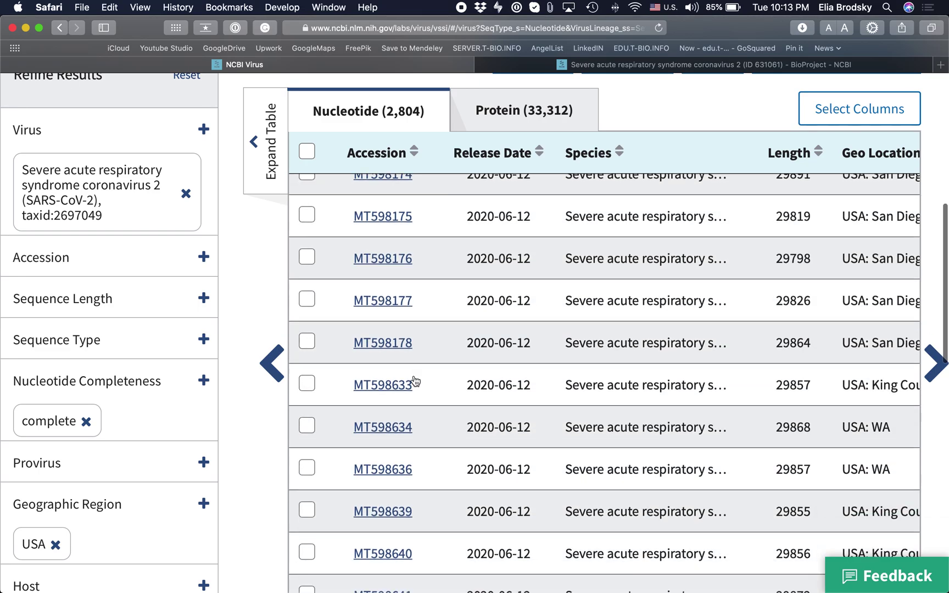
scroll(415, 380, "down", 2)
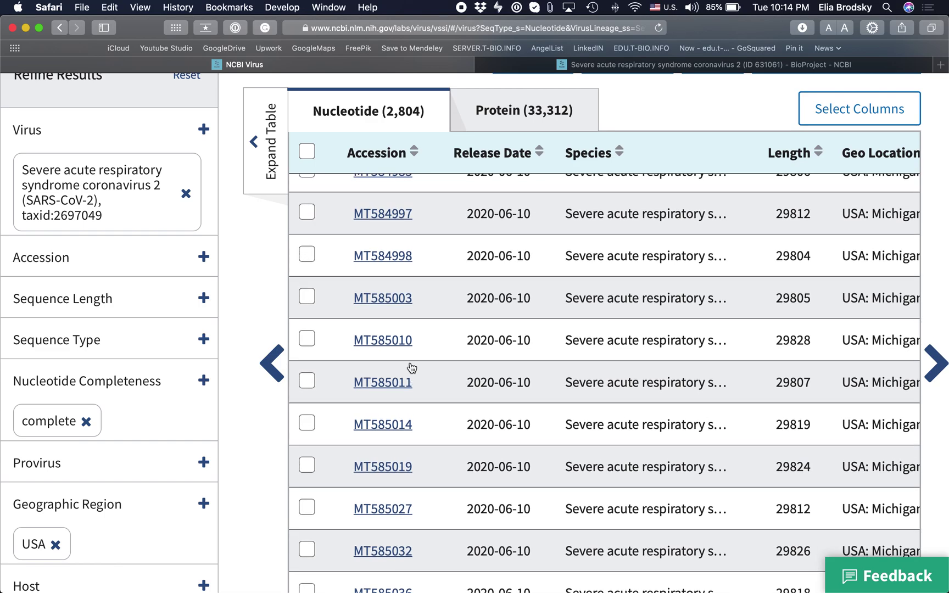
scroll(392, 329, "down", 10)
scroll(391, 318, "up", 10)
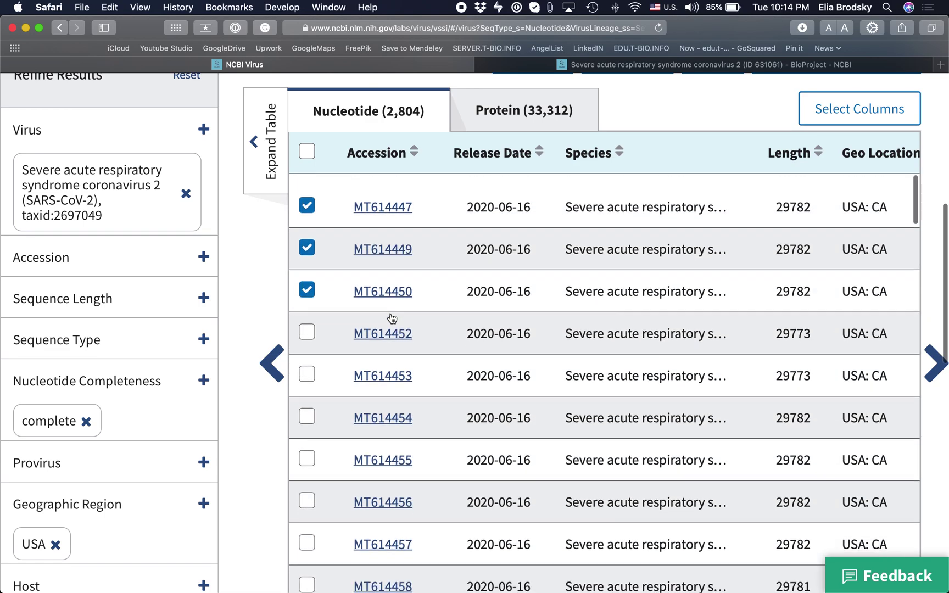
scroll(390, 320, "down", 5)
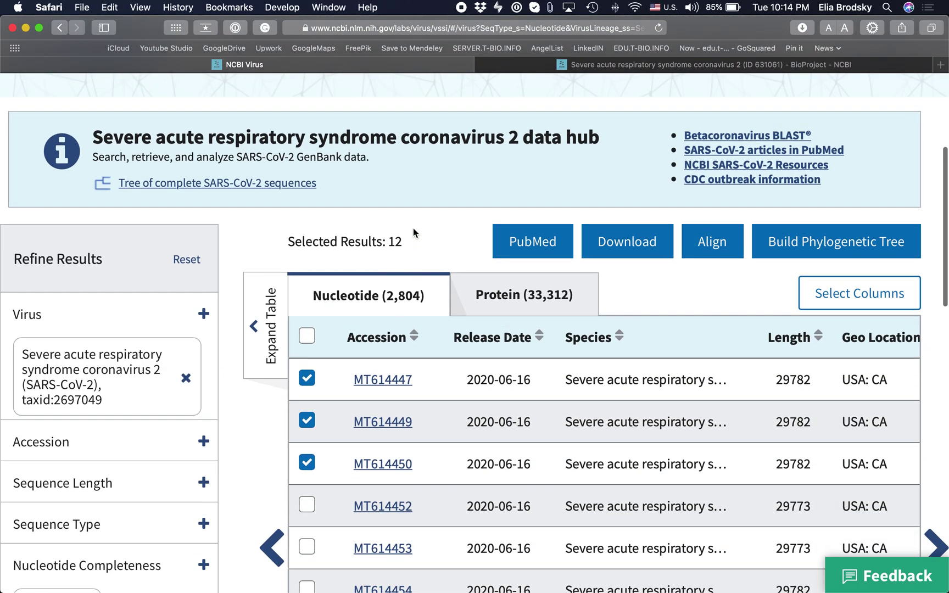
left_click(636, 248)
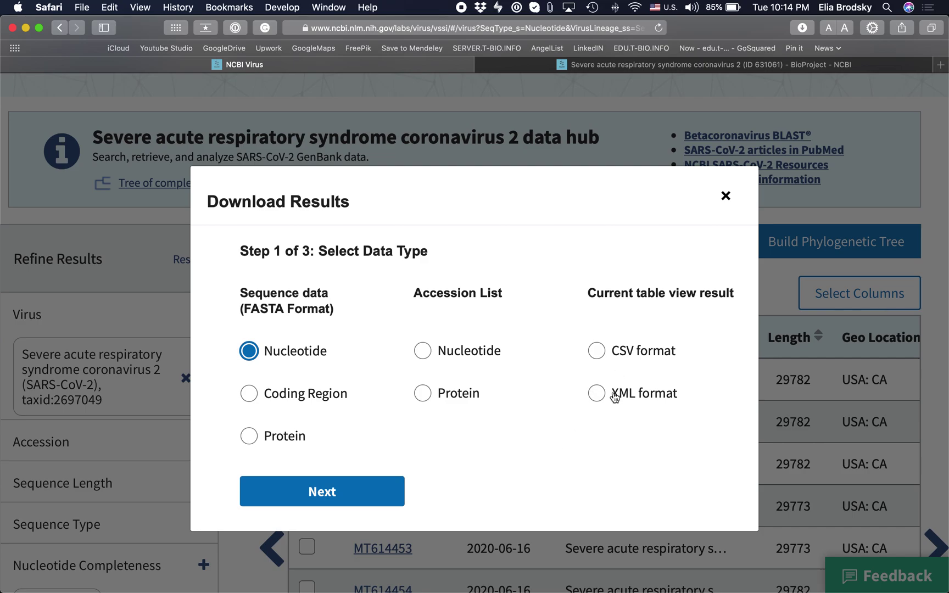
Download the selected records as Nucleotide FASTA with the default Accession and GenBank Title headers.
left_click(297, 492)
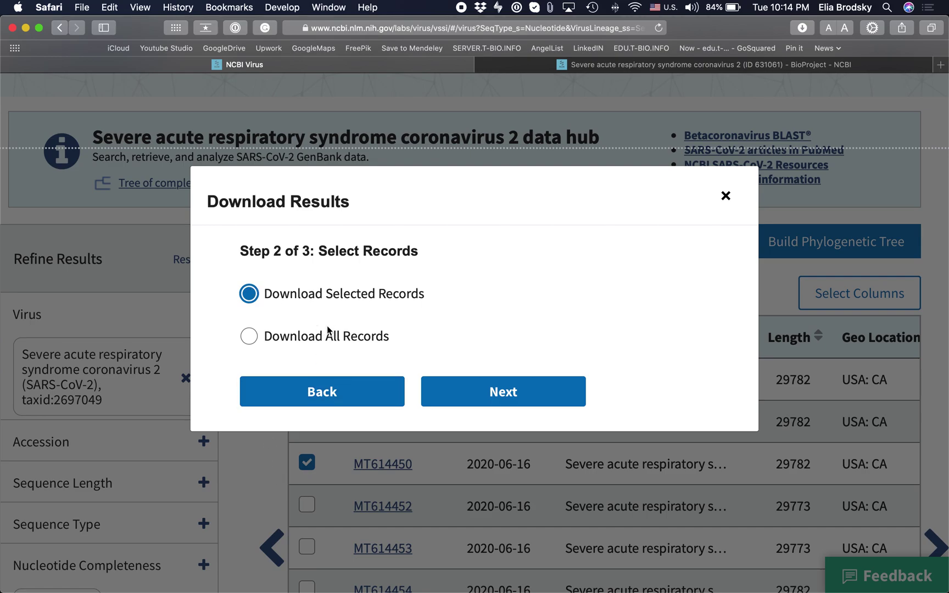
left_click(469, 392)
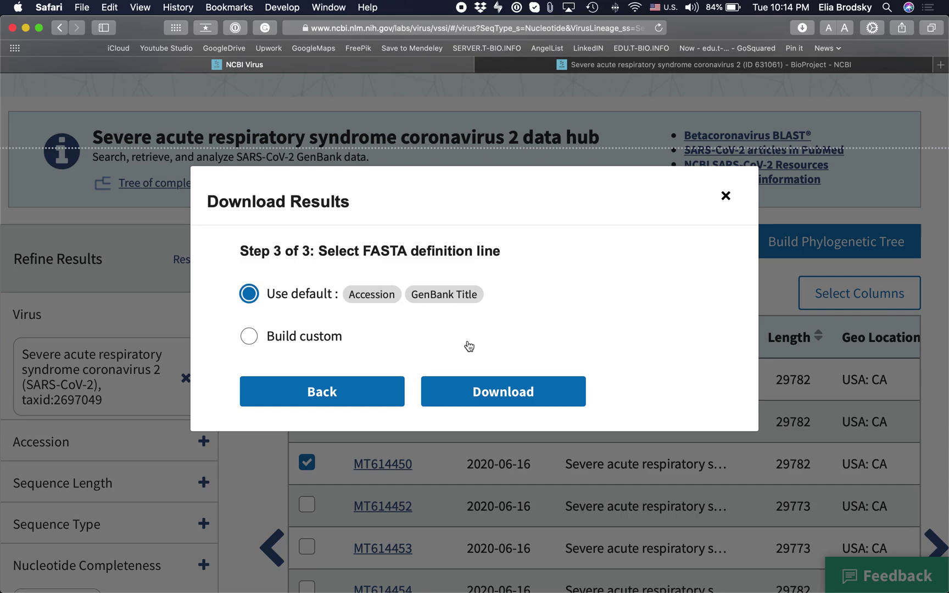
left_click(477, 392)
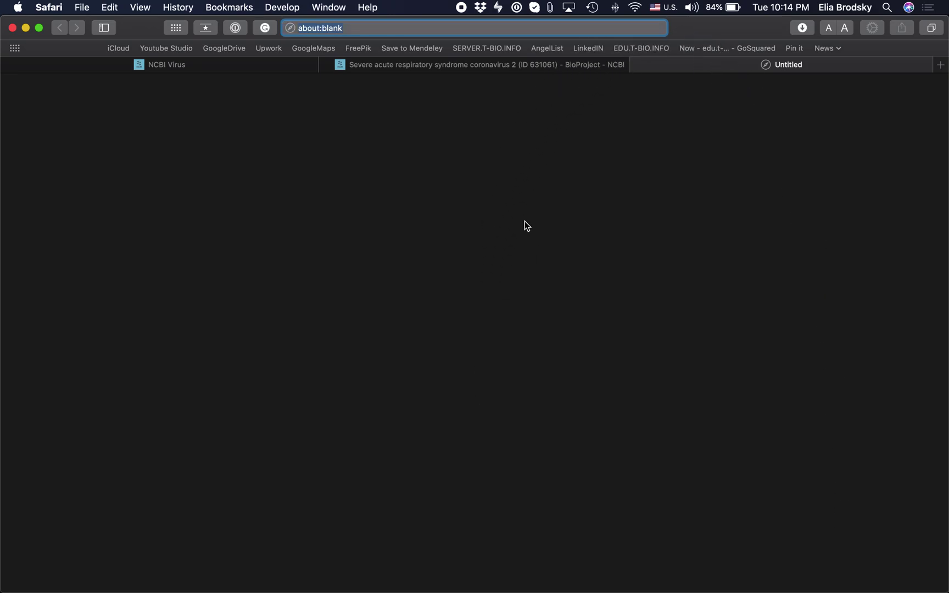
Reveal sequences-3.fasta from Safari's downloads in Finder and open it in TextEdit.
left_click(803, 28)
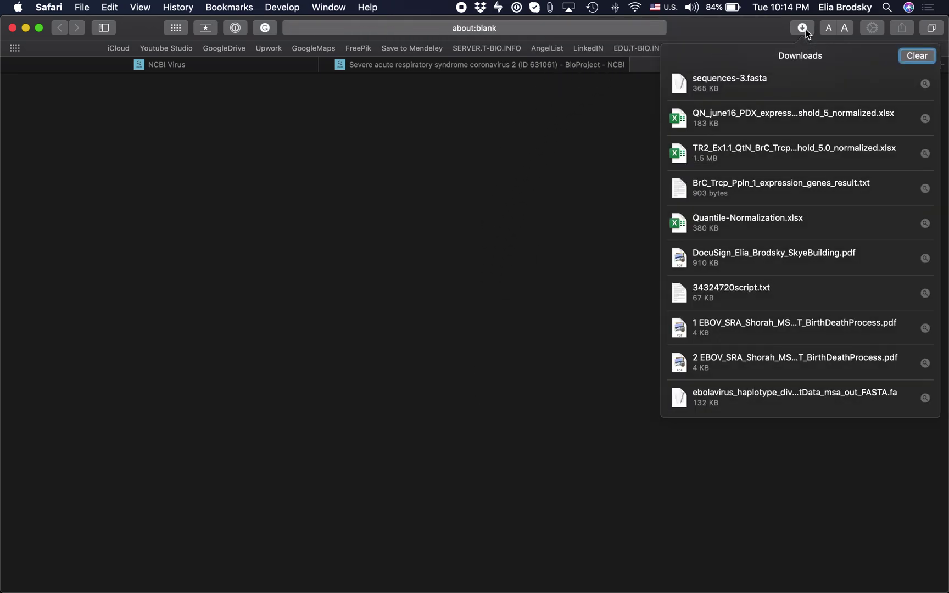
left_click(926, 84)
double_click(135, 177)
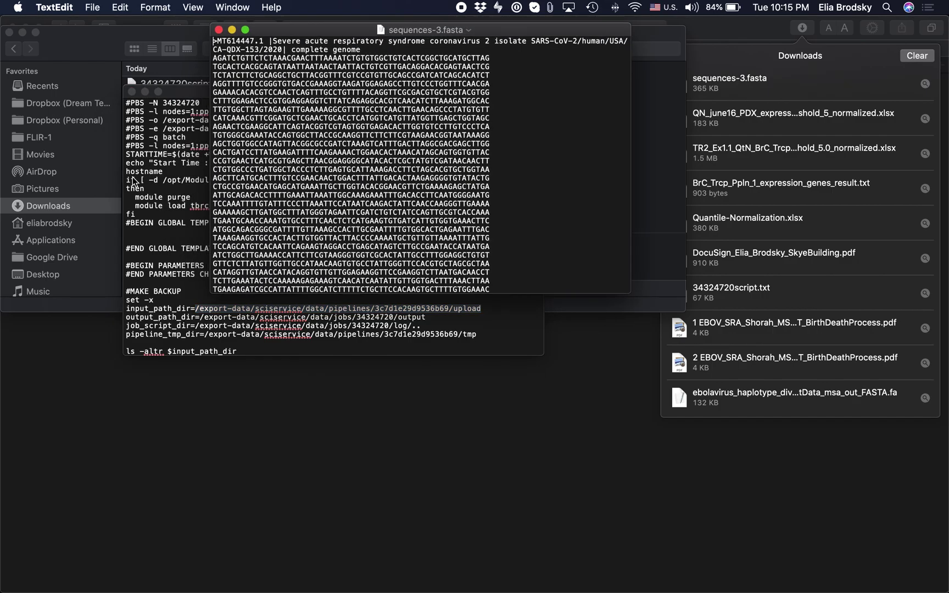
Find '>' in the FASTA file (12 matches) and step through headers to MT614510.1.
left_click_drag(310, 37, 173, 70)
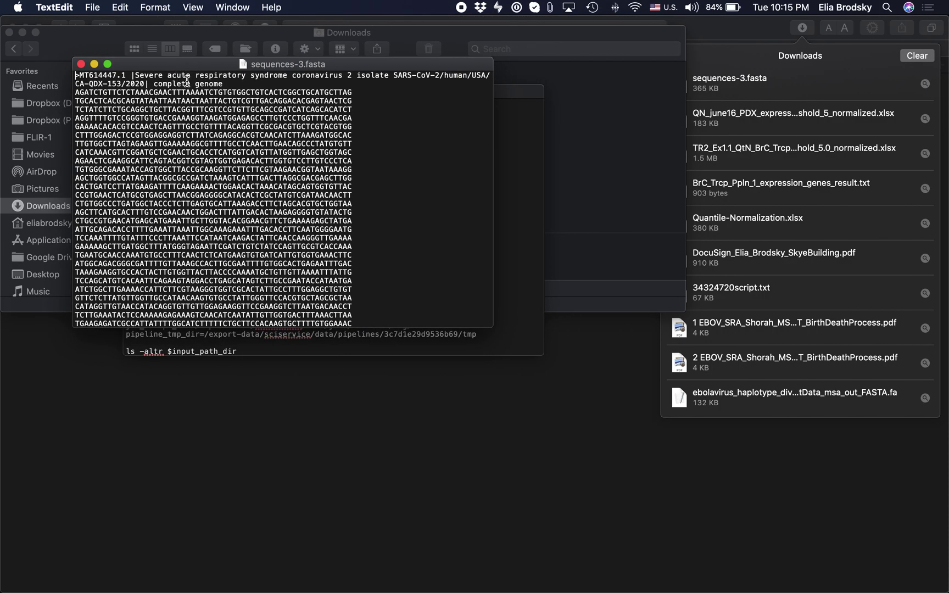
key("super+f")
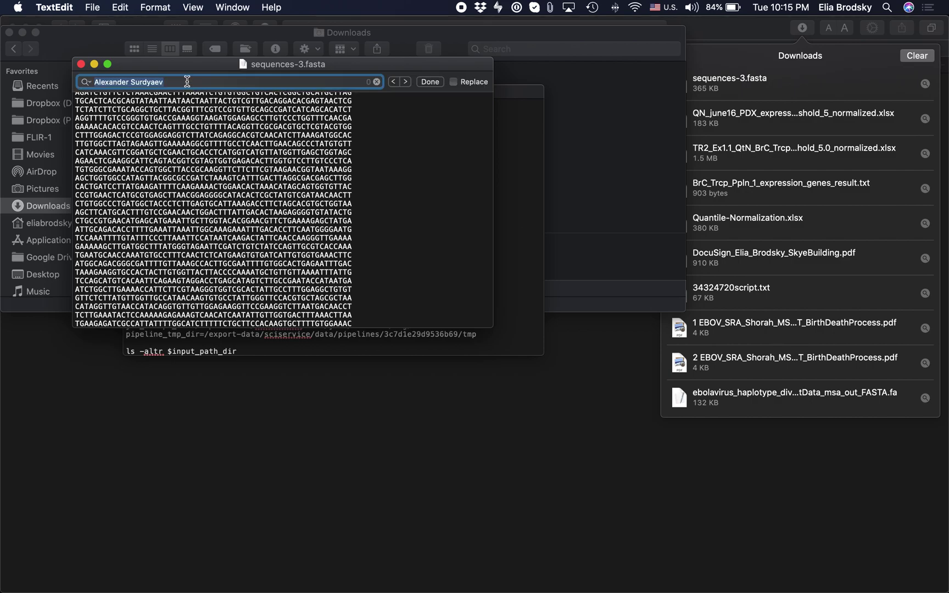
type(">")
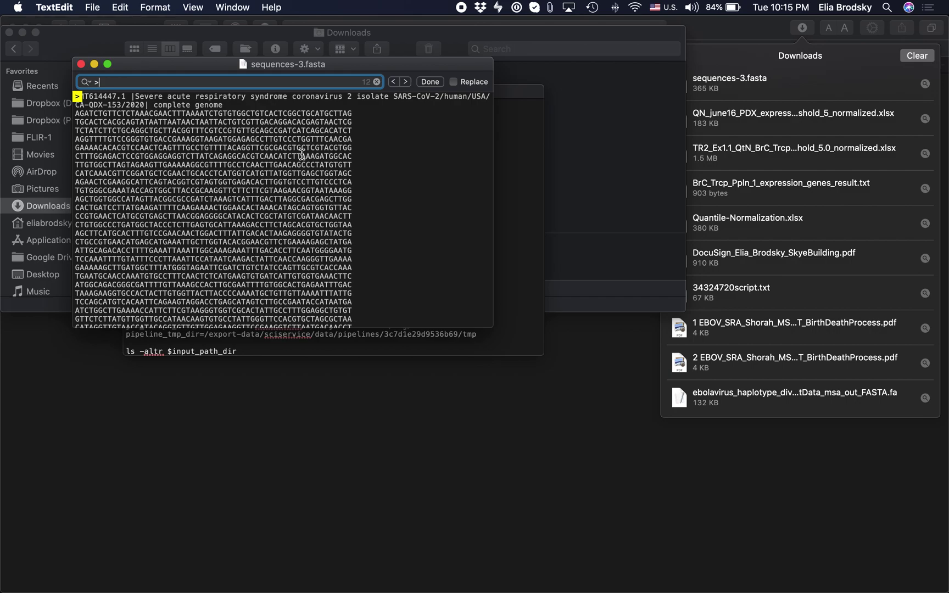
key("Return")
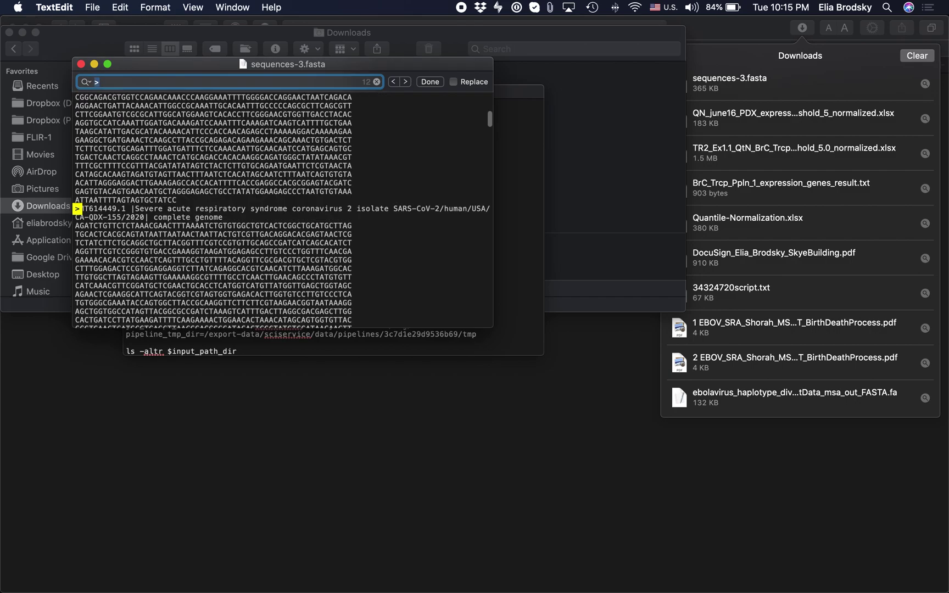
key("Return")
key("Return")
key("Return")
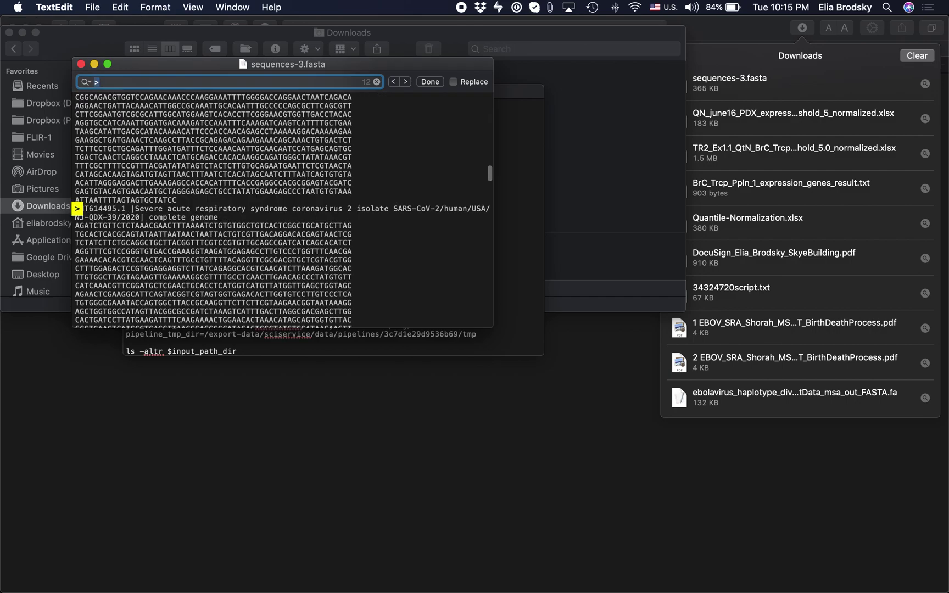
key("Return")
key("Return")
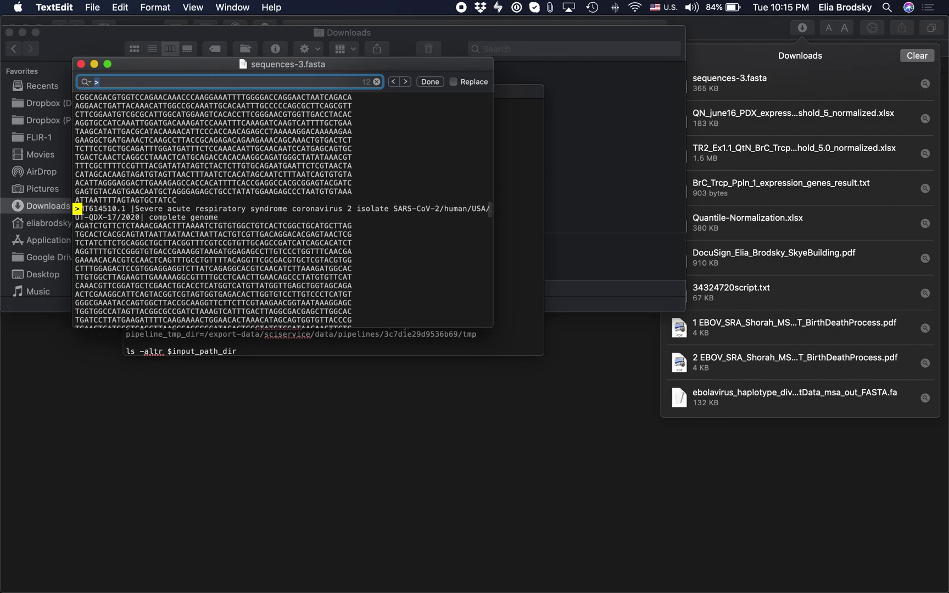